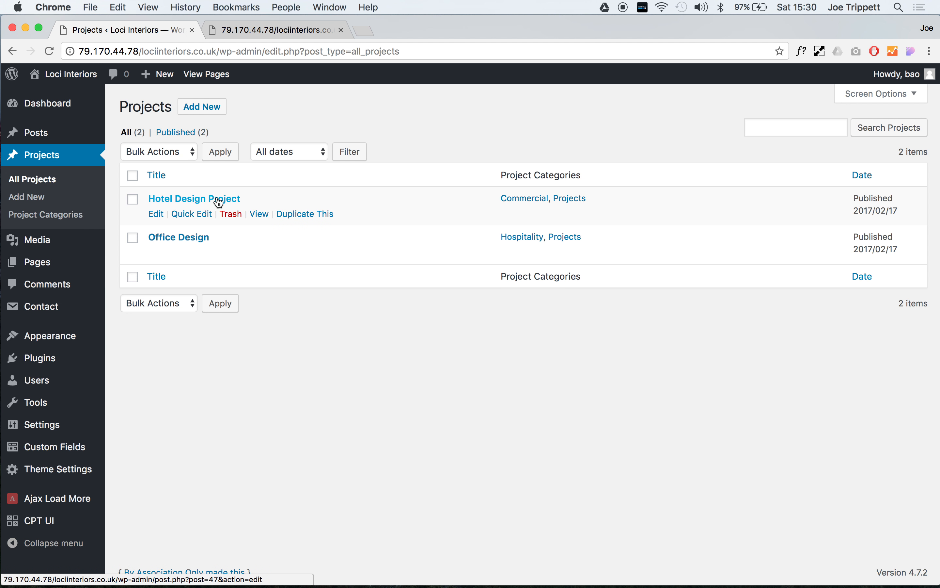
Step: Open the live site's projects page and compare its category filters and project tiles with the admin project list
left_click(276, 27)
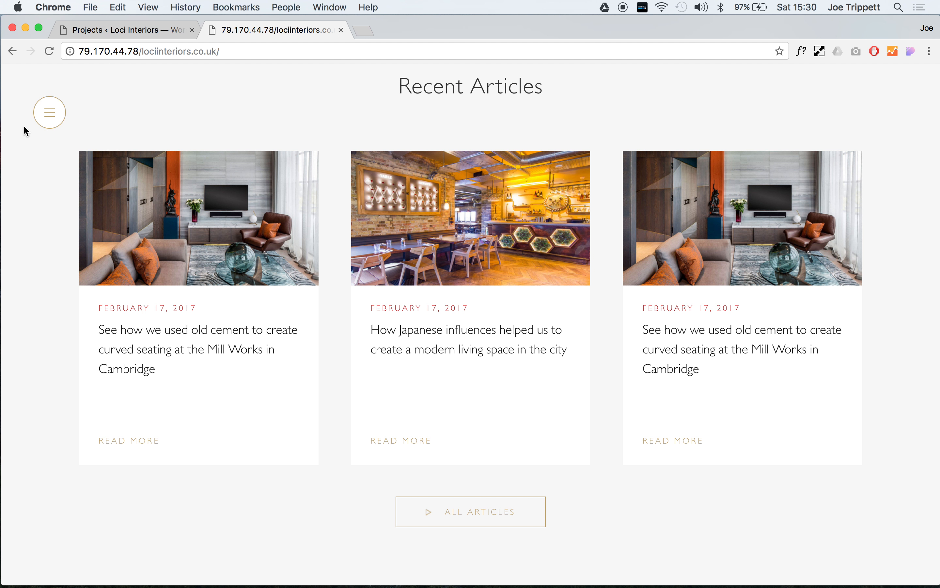
left_click(46, 120)
left_click(75, 349)
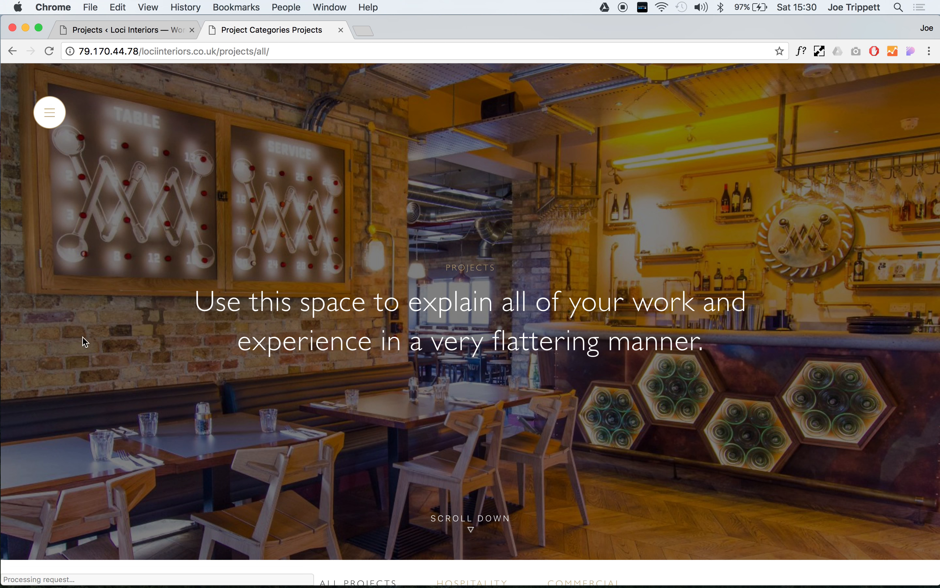
scroll(235, 223, "down", 5)
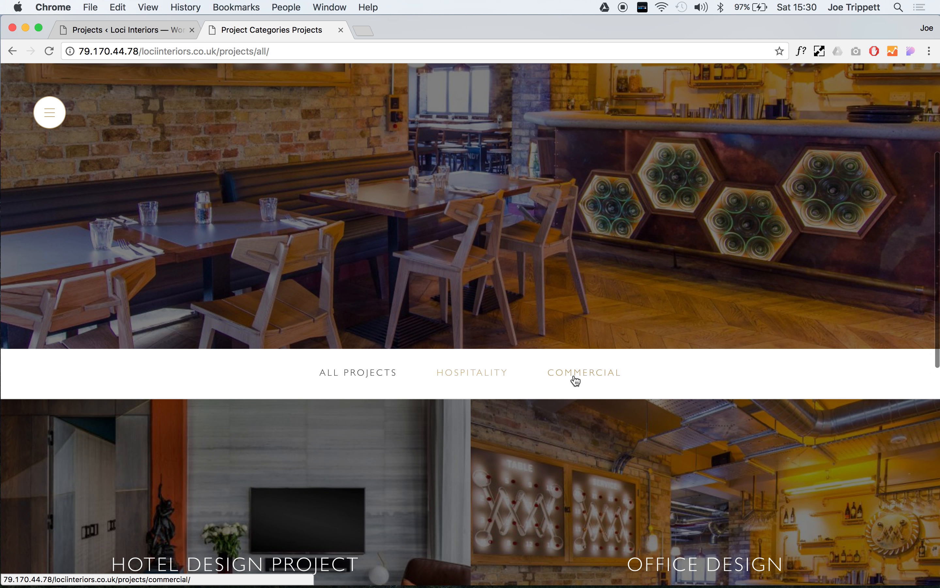
left_click(132, 25)
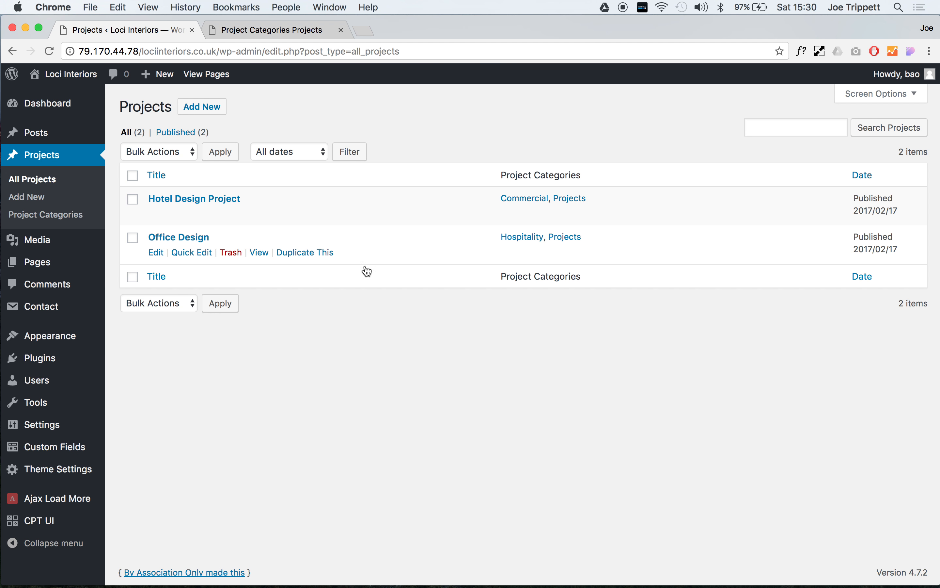
left_click(278, 30)
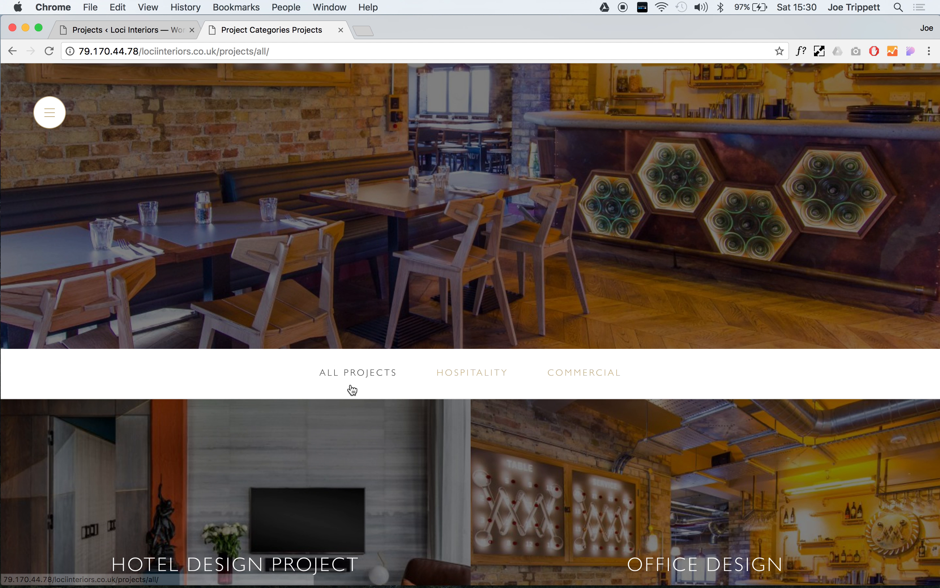
scroll(349, 392, "down", 5)
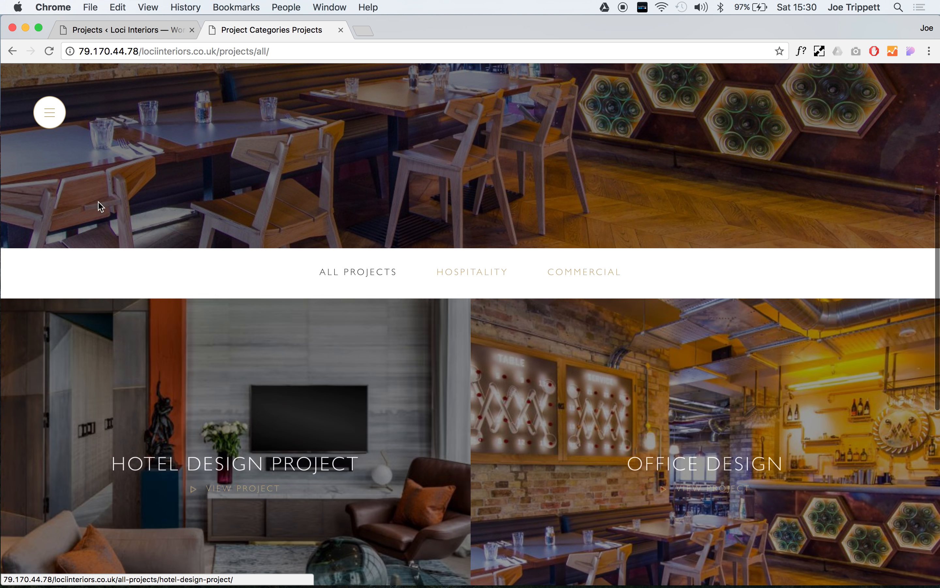
left_click(119, 27)
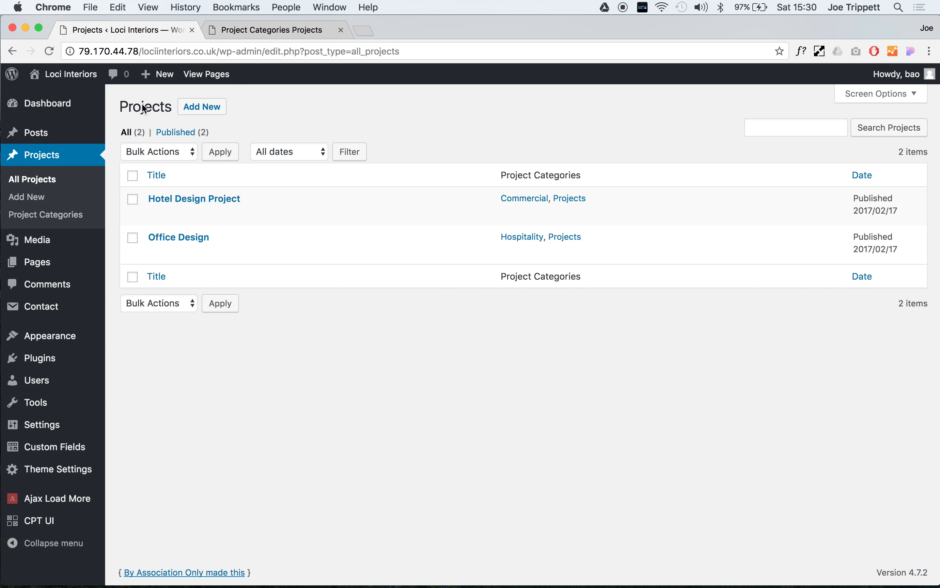
Step: Open the Hotel Design Project for editing and review its body text
left_click(186, 202)
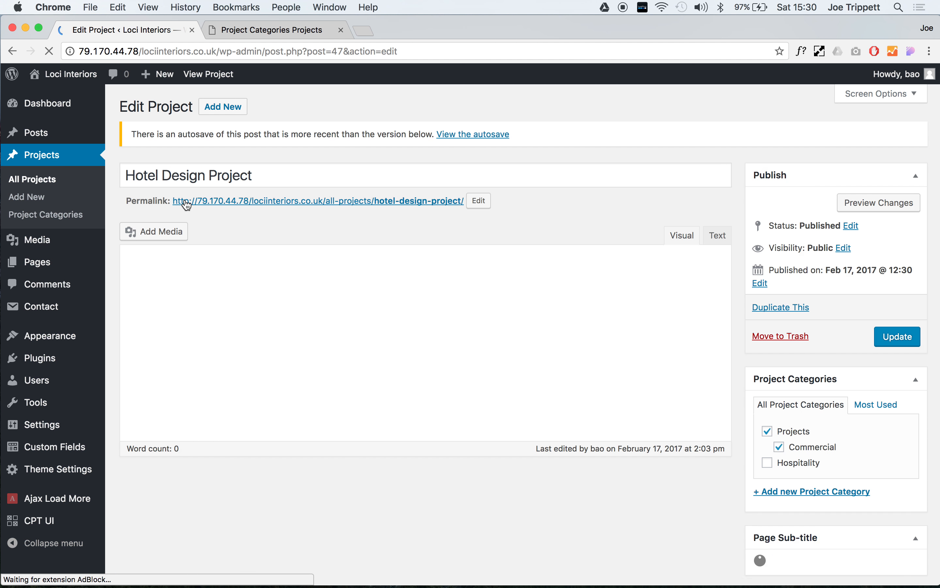
scroll(264, 282, "down", 7)
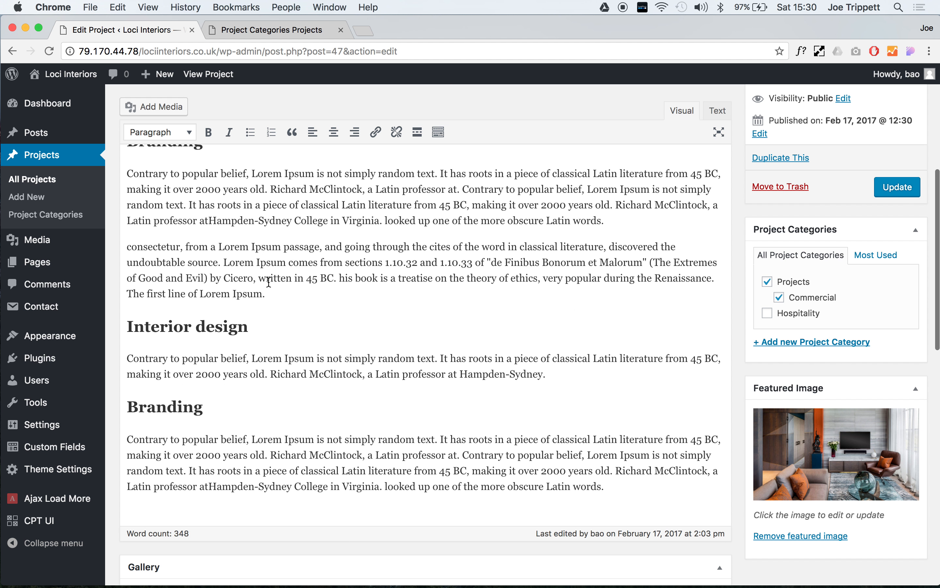
scroll(269, 282, "up", 5)
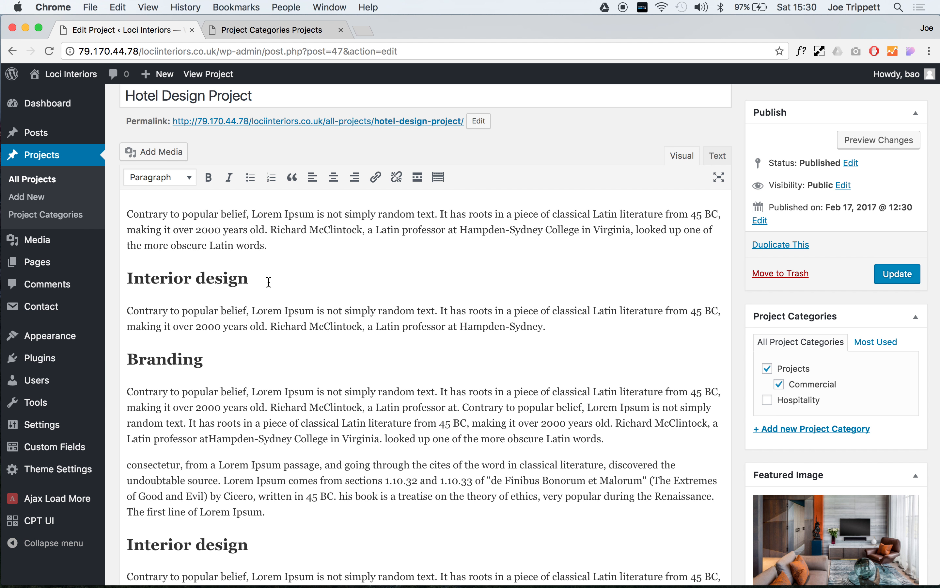
Step: Select the first "Interior design" heading and view the paragraph and heading styles available for it
left_click_drag(254, 274, 128, 275)
left_click(184, 180)
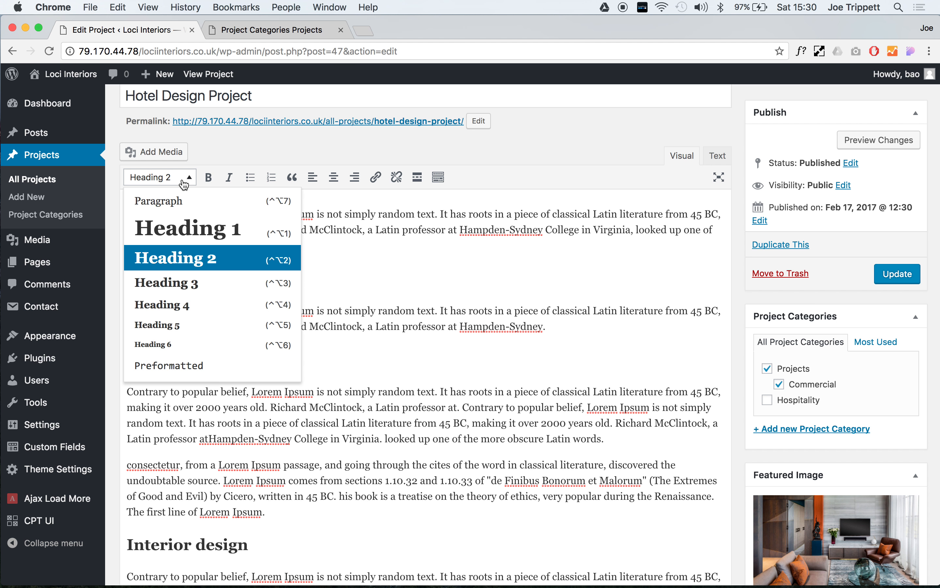
left_click(296, 265)
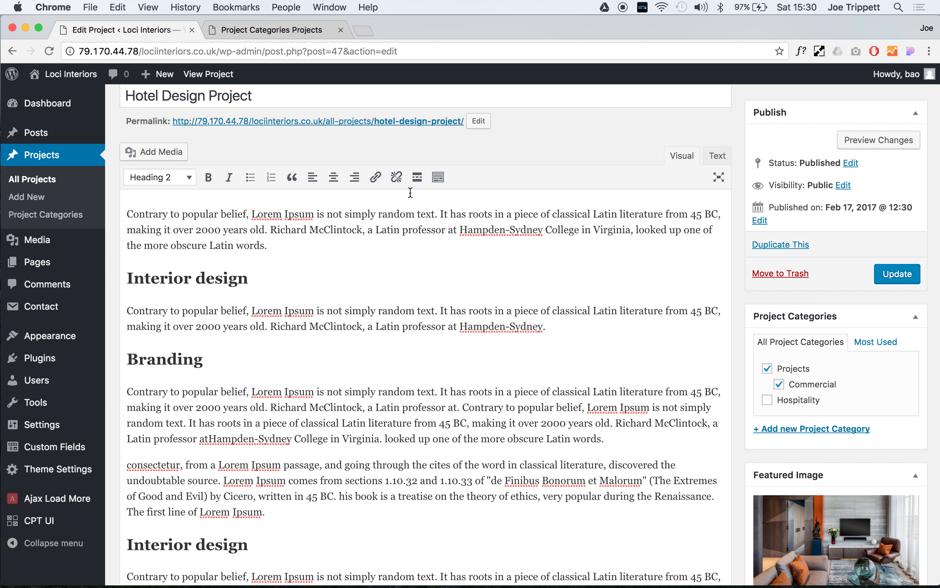
Step: Try bold, italic and bulleted list formatting on the opening paragraph, switching each one off again
left_click_drag(294, 245, 151, 208)
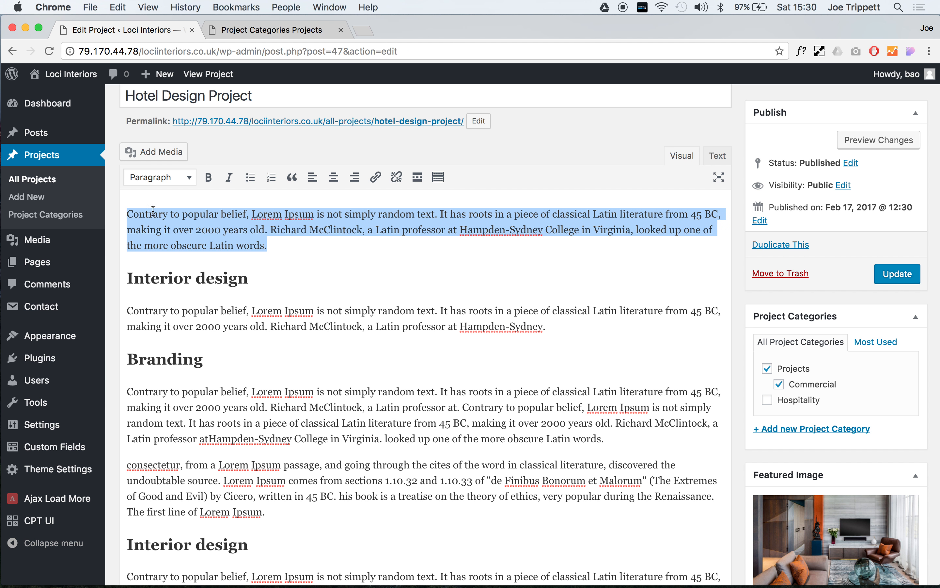
left_click(208, 177)
left_click(210, 177)
left_click(229, 178)
left_click(230, 178)
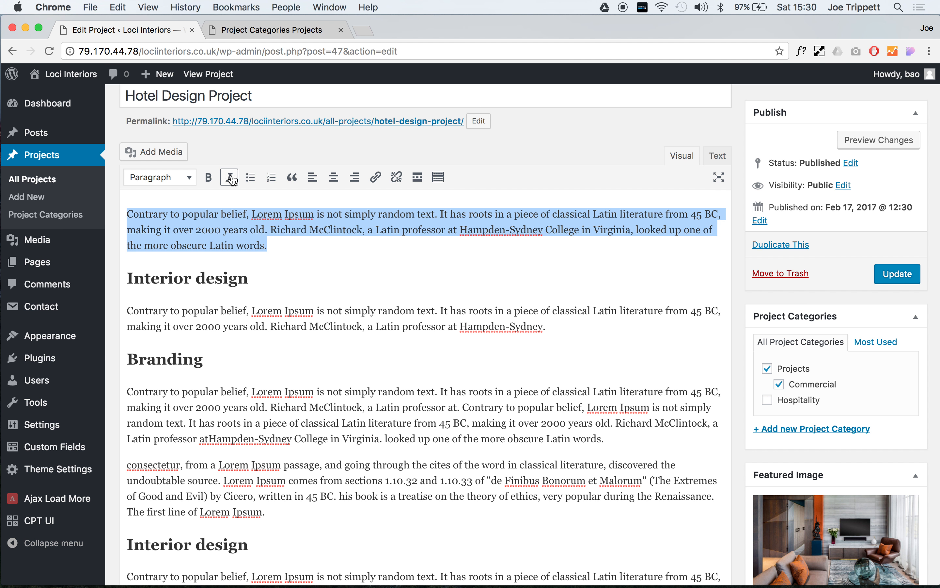
left_click(251, 179)
left_click(251, 179)
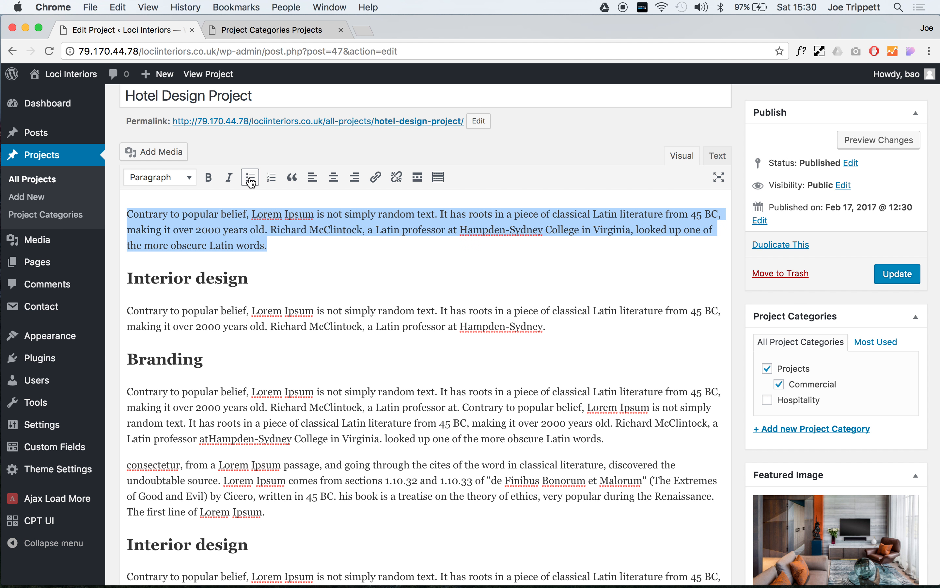
left_click(381, 277)
Step: Examine the slides in the project's Gallery section
scroll(384, 278, "down", 5)
scroll(384, 277, "down", 5)
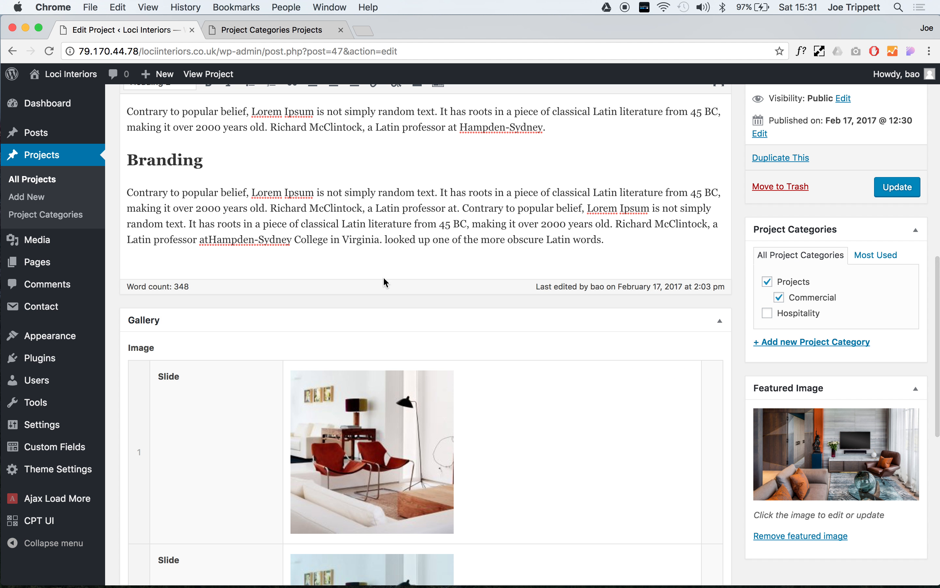
scroll(534, 323, "down", 5)
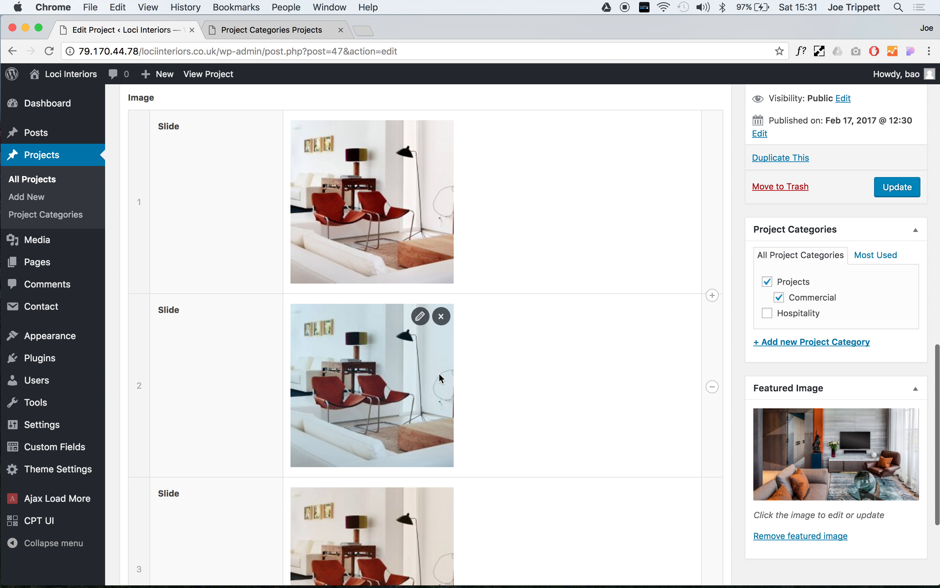
scroll(442, 377, "down", 2)
scroll(439, 373, "down", 3)
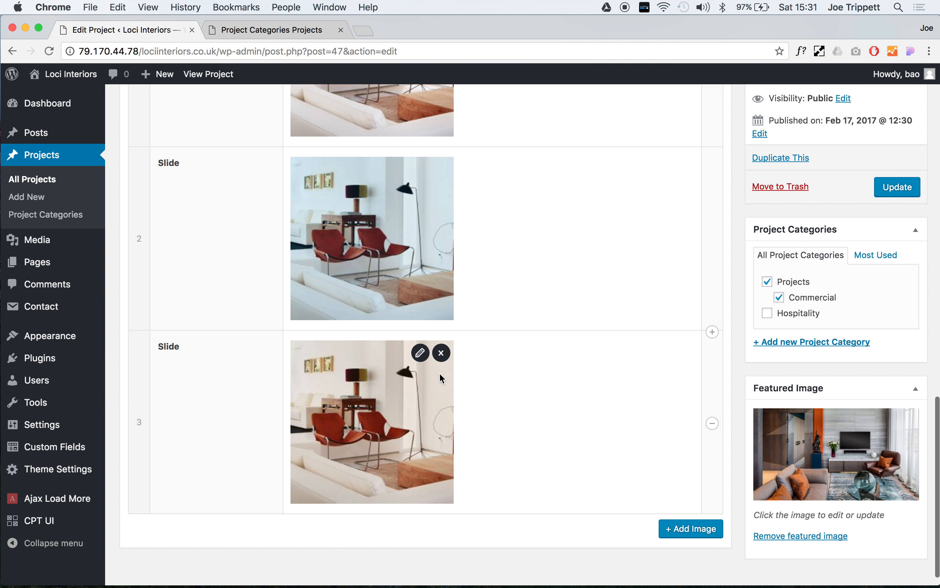
scroll(435, 263, "up", 4)
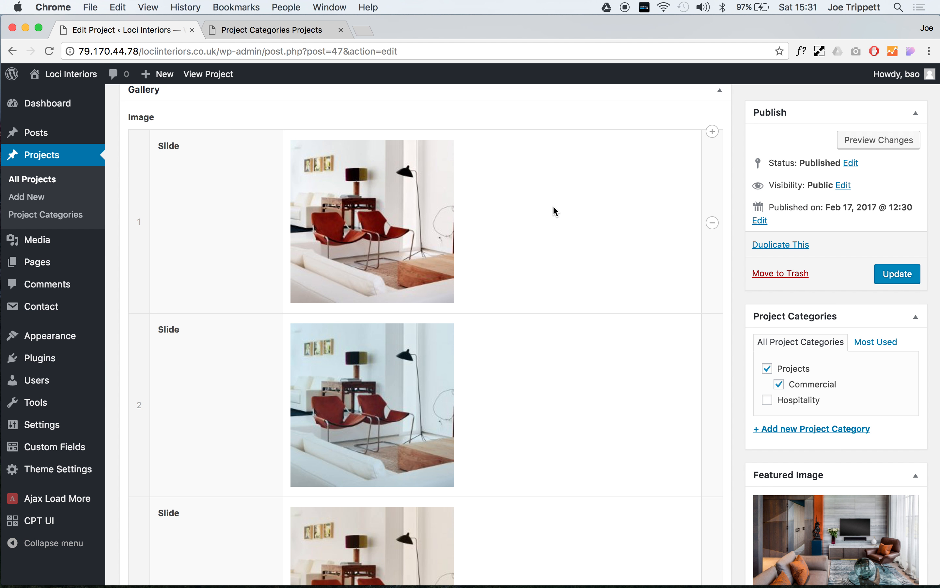
scroll(553, 206, "down", 2)
scroll(553, 207, "up", 1)
scroll(553, 207, "down", 4)
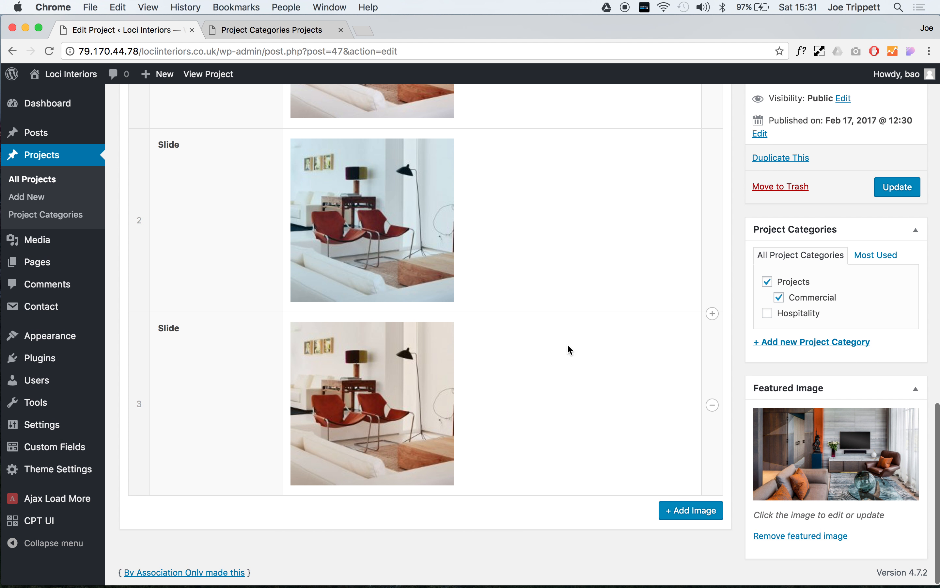
Step: Remove the third slide from the gallery and add an empty slide row in its place
left_click(712, 405)
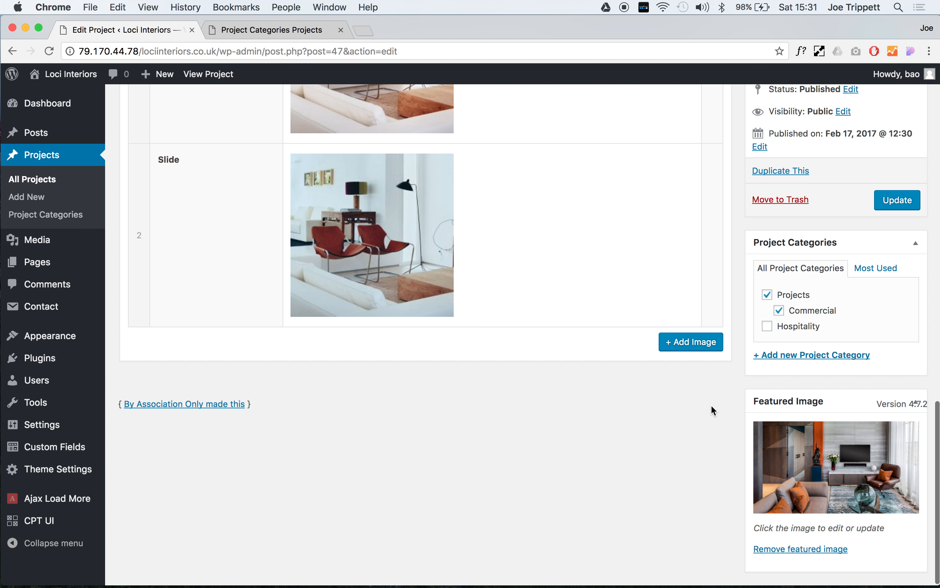
left_click(682, 350)
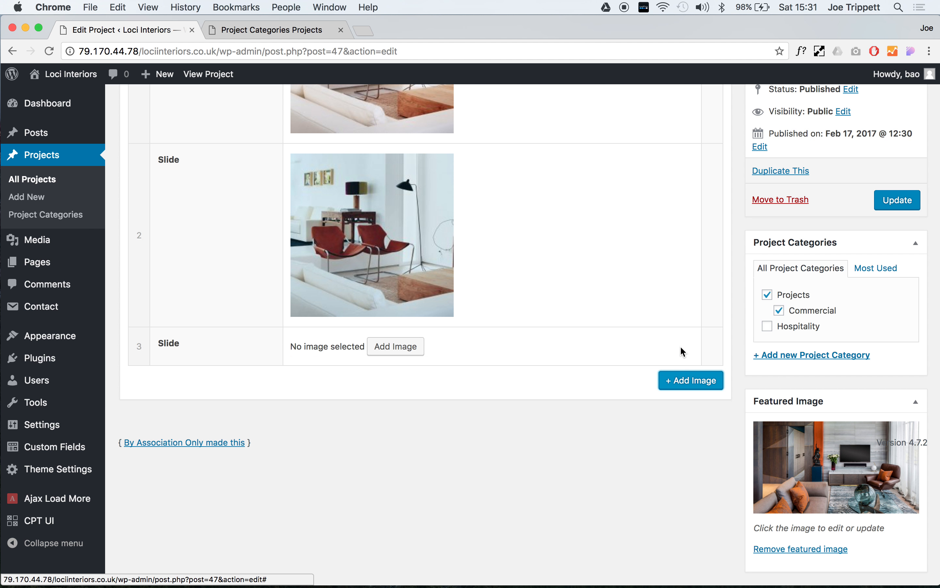
left_click(400, 355)
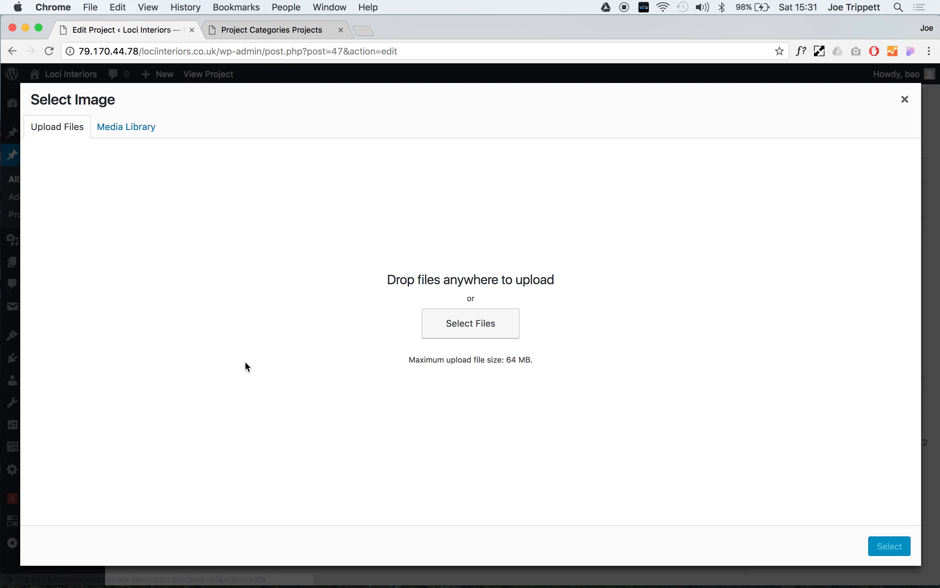
left_click(132, 133)
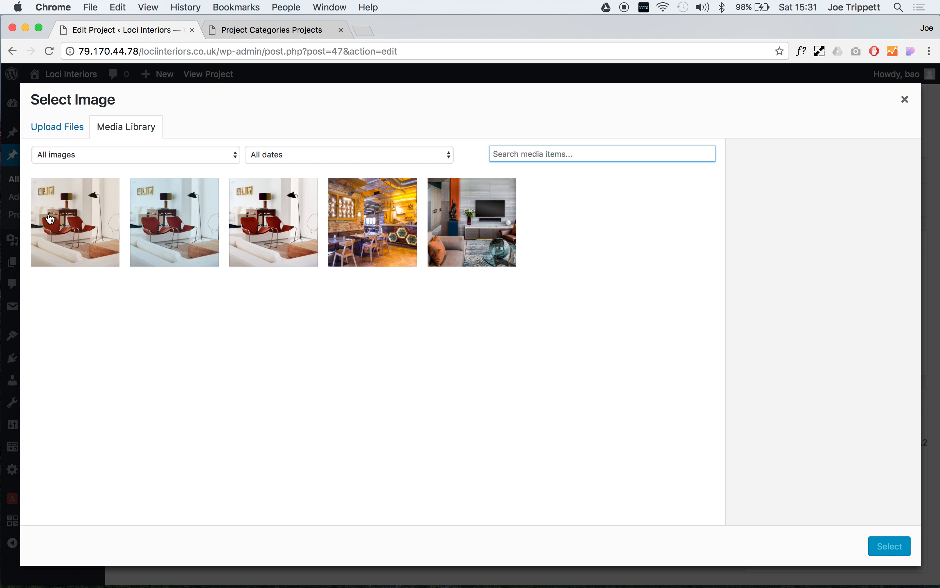
left_click(167, 230)
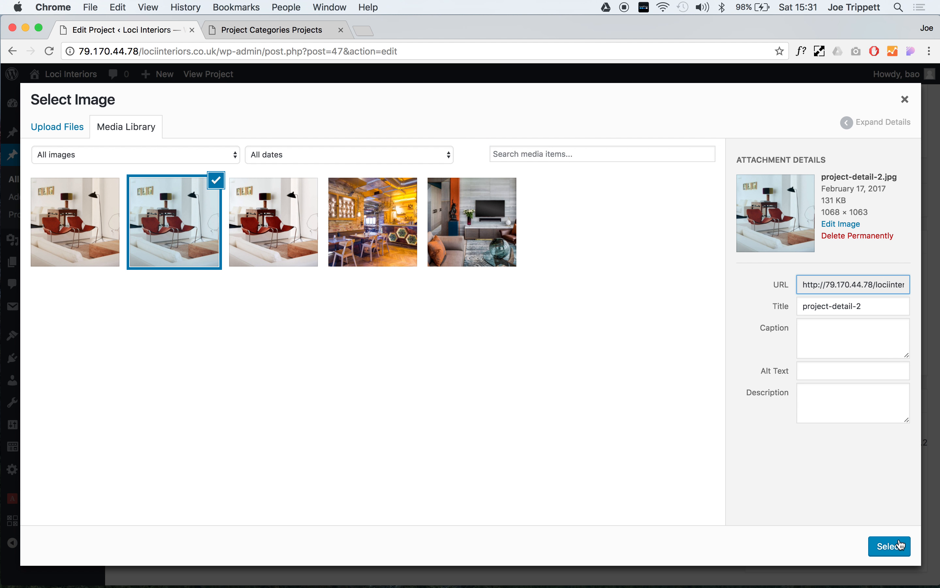
left_click(72, 140)
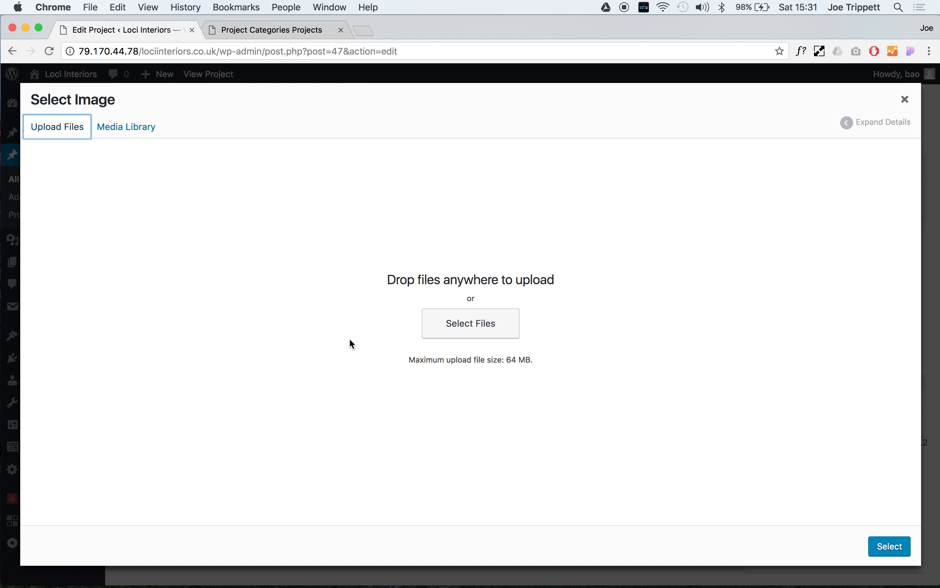
left_click(443, 327)
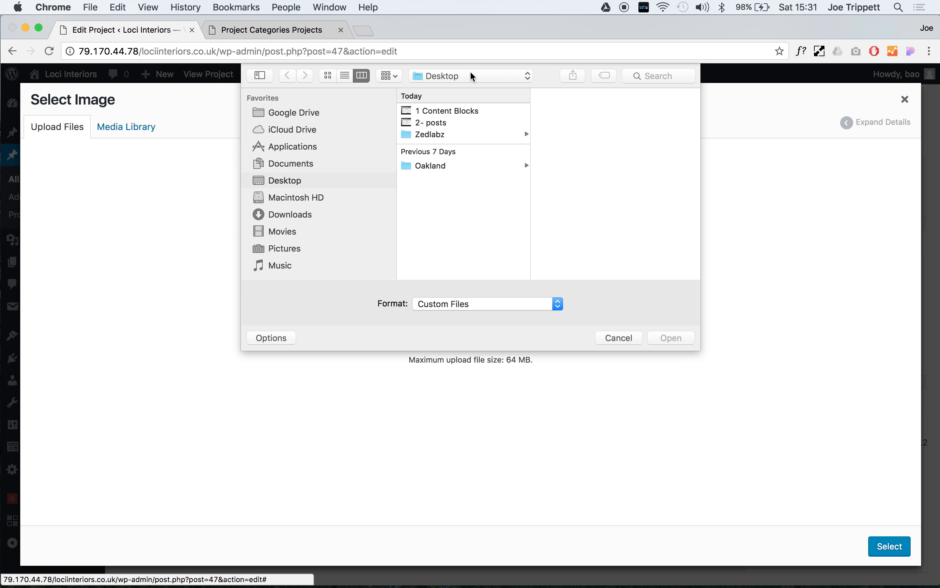
left_click(619, 337)
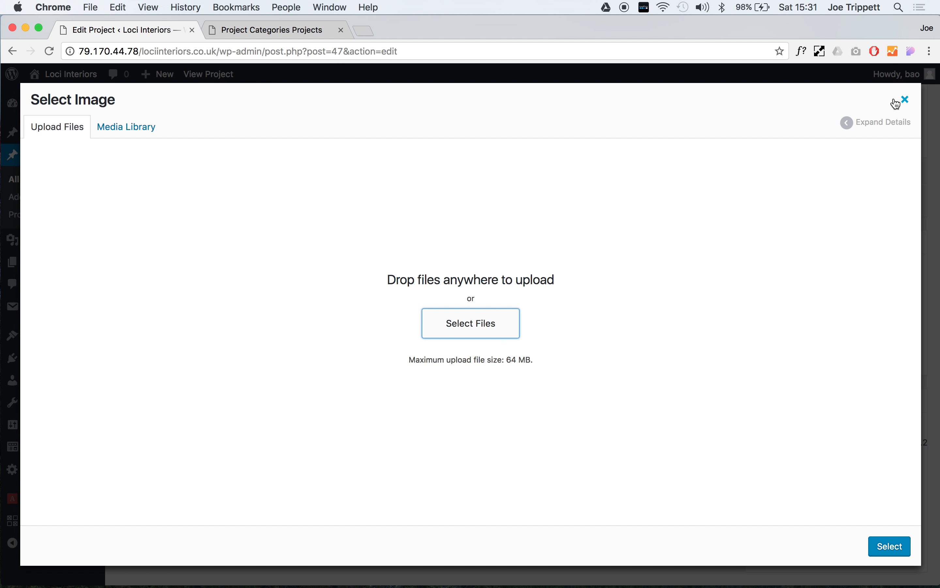
left_click(906, 101)
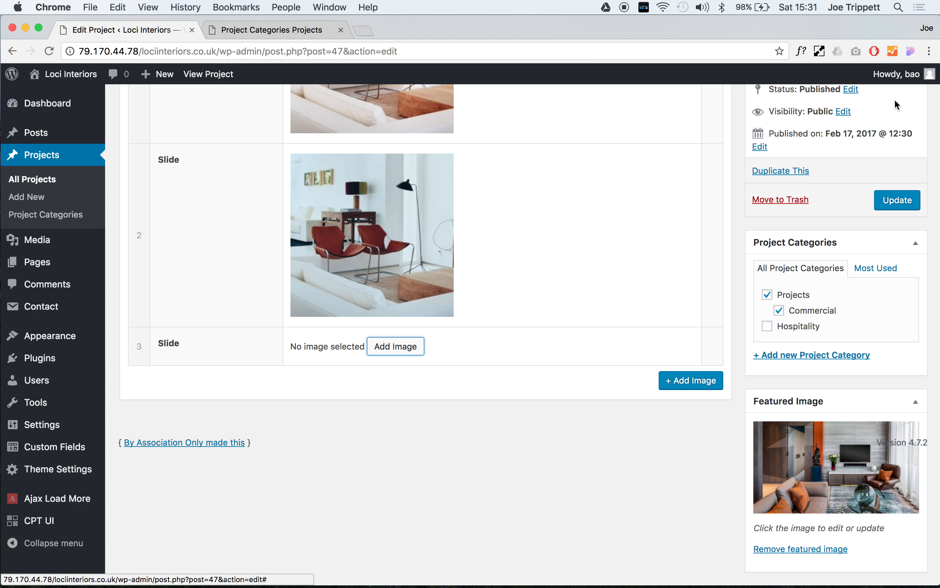
Step: Fill the empty third slide with the living room television image from the media library
left_click(388, 345)
left_click(132, 125)
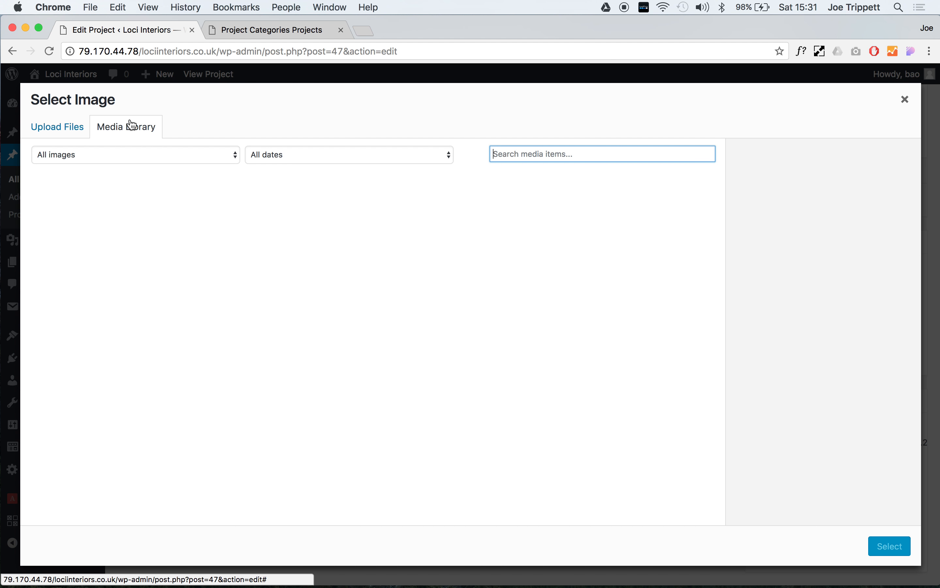
left_click(352, 213)
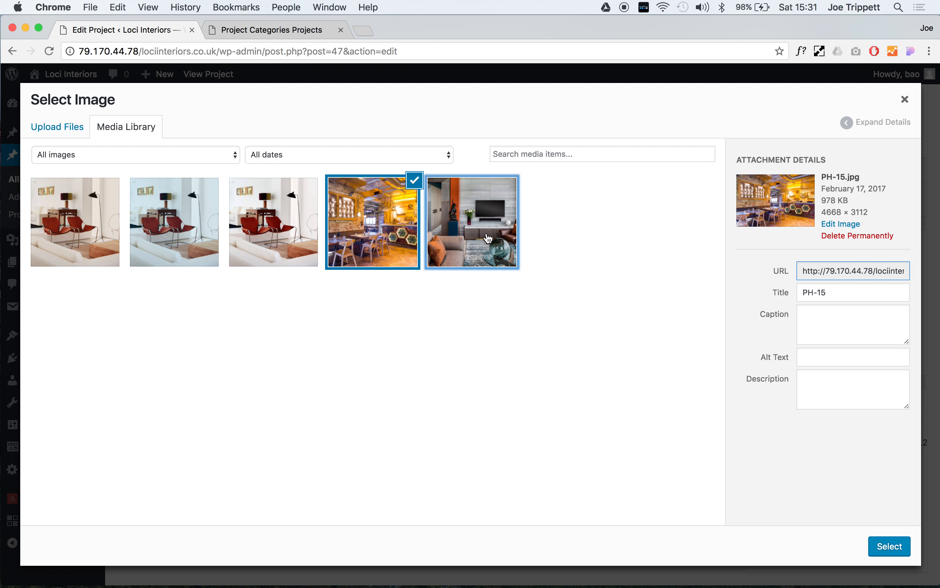
left_click(478, 233)
left_click(899, 550)
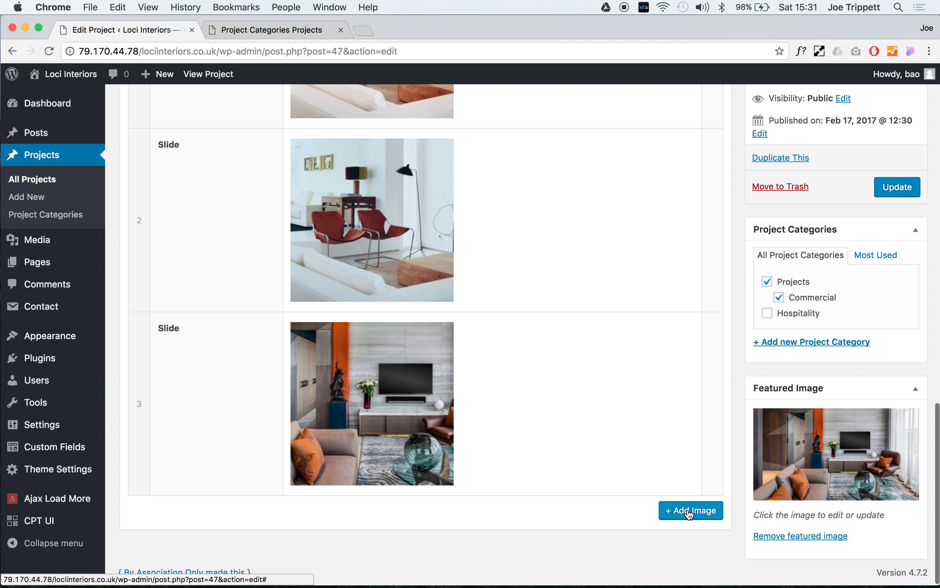
Step: Add a fourth gallery slide using project-detail-2.jpg from the media library
left_click(687, 509)
left_click(405, 509)
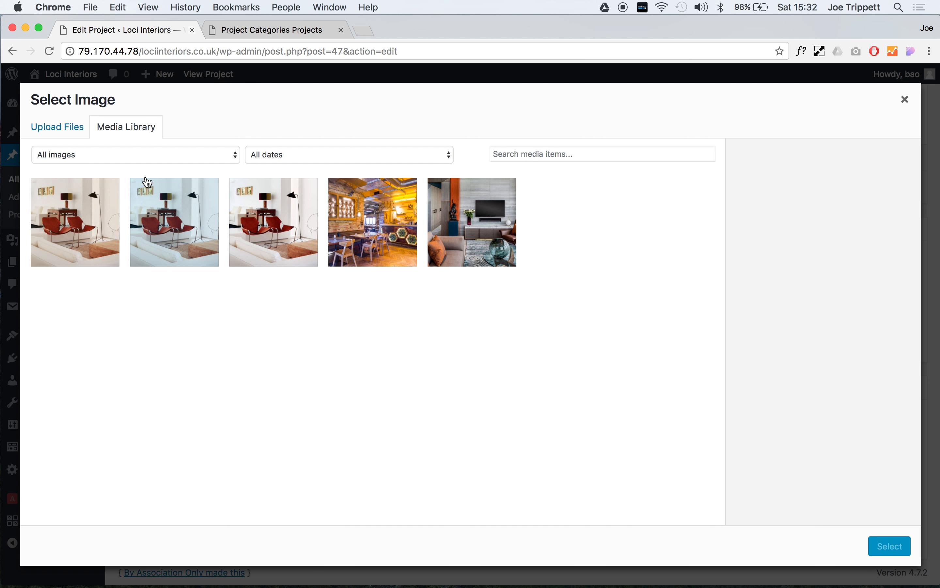
left_click(168, 208)
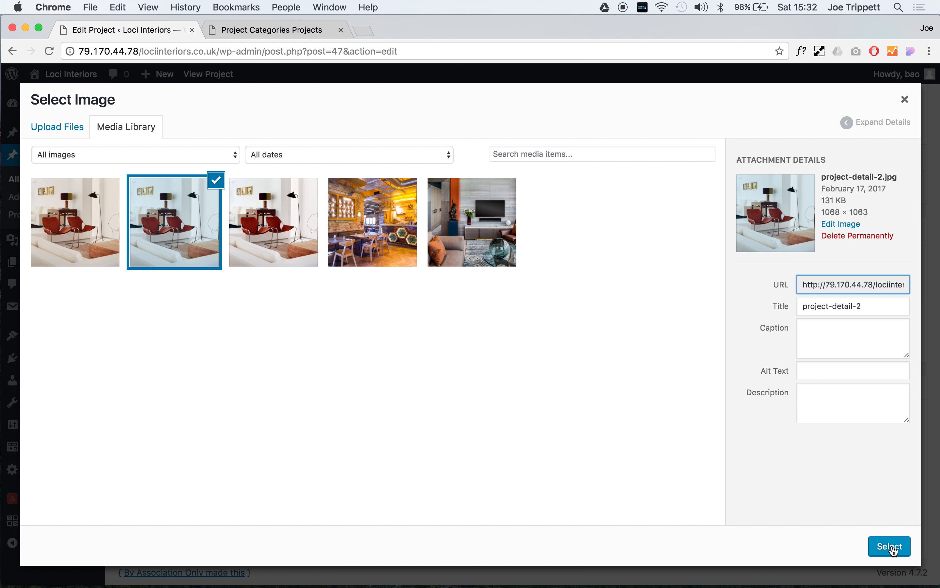
left_click(891, 546)
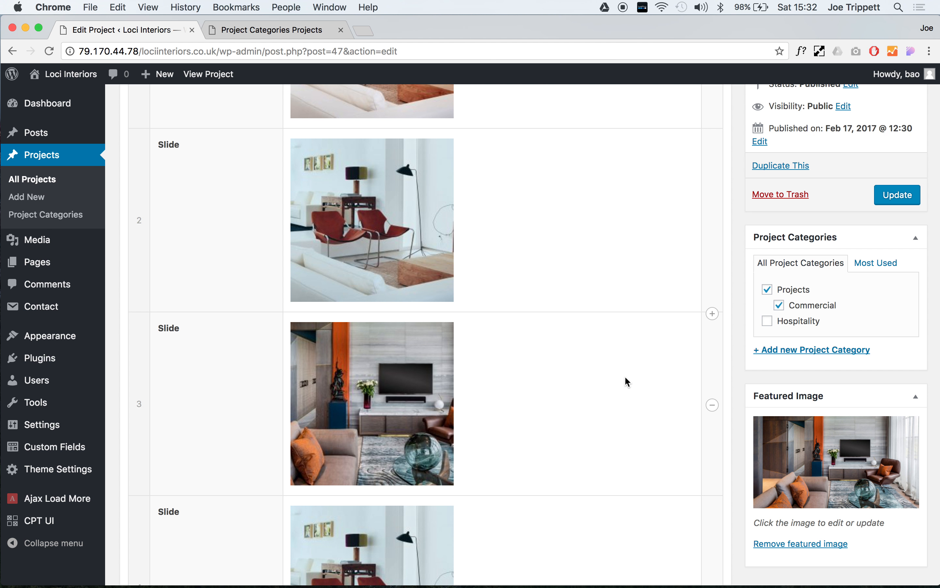
Step: Add a new top-level project category named Hospitality to the project
scroll(626, 378, "up", 15)
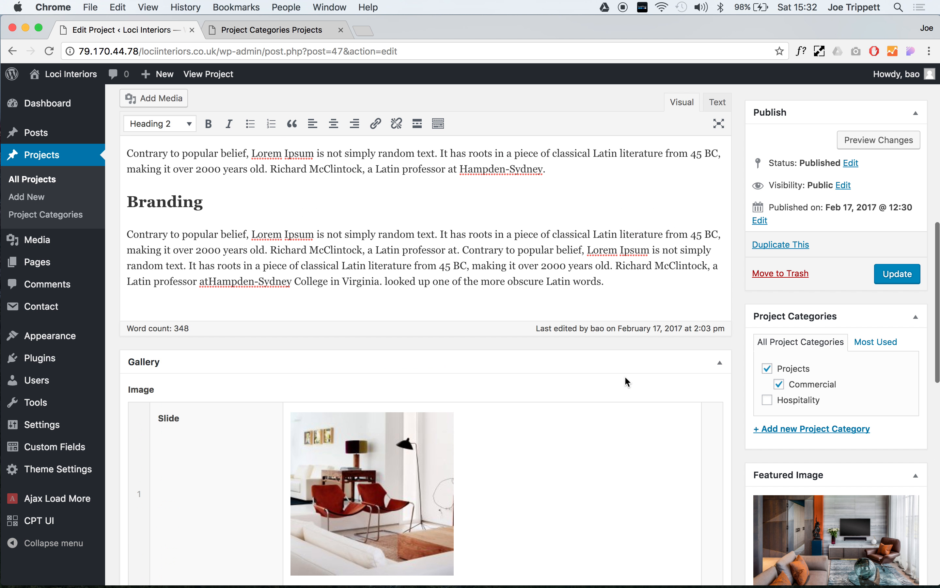
scroll(626, 381, "down", 10)
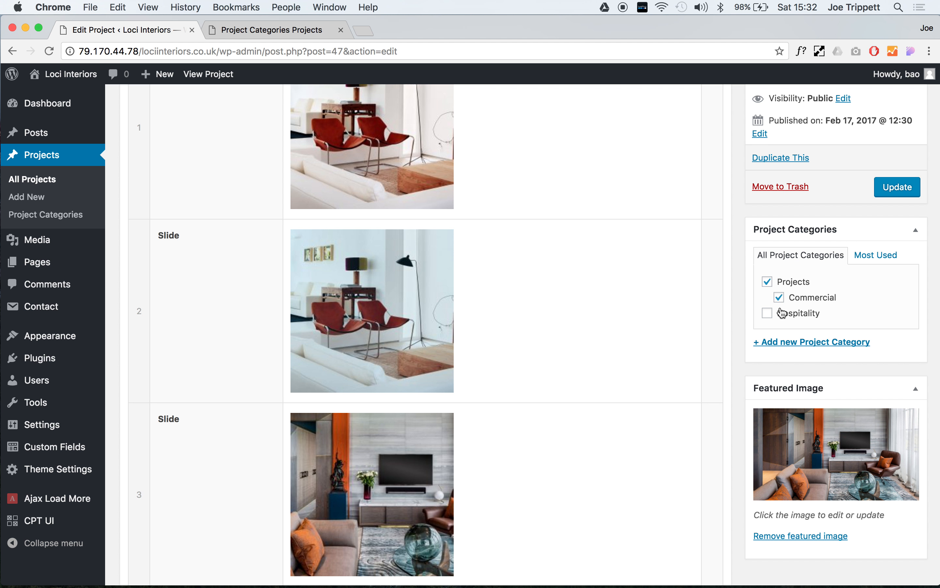
left_click(795, 345)
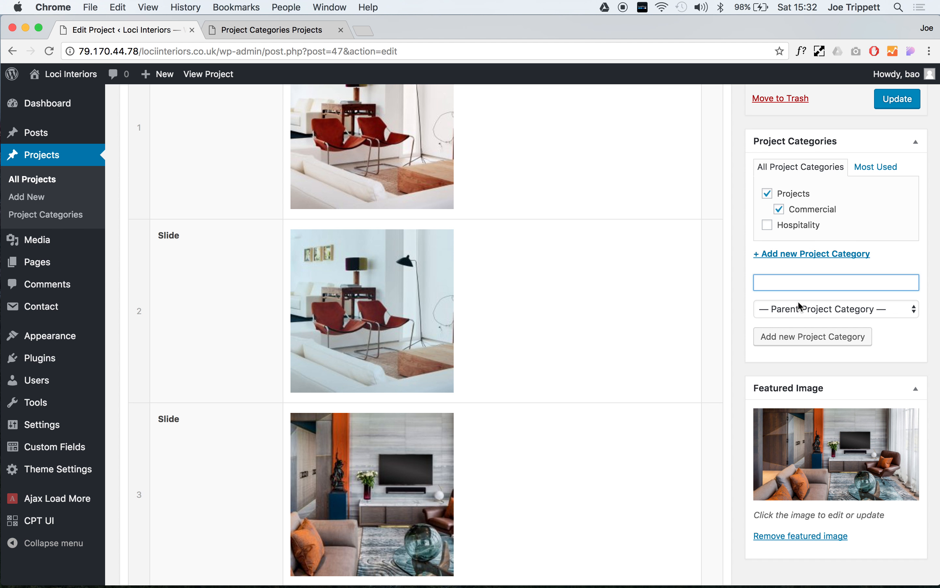
type("Hosp")
key("BackSpace")
left_click(825, 335)
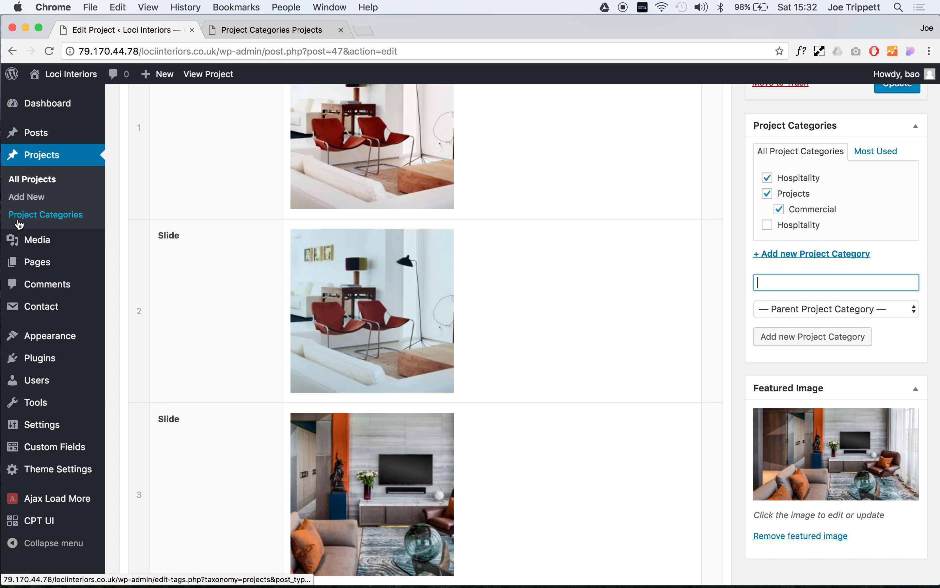
Step: Update the project to save its gallery and category changes before leaving the edit page
left_click(45, 218)
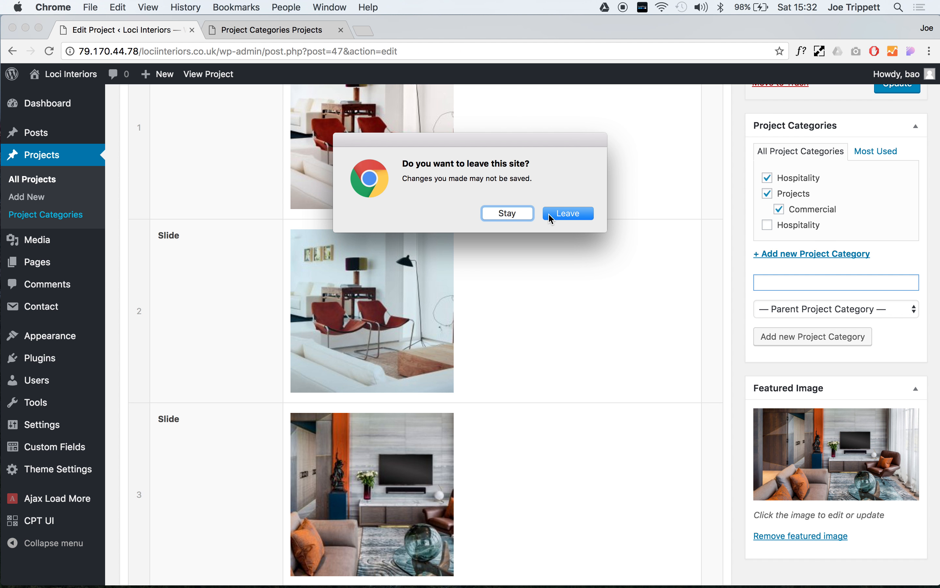
left_click(549, 214)
scroll(731, 229, "up", 3)
left_click(907, 208)
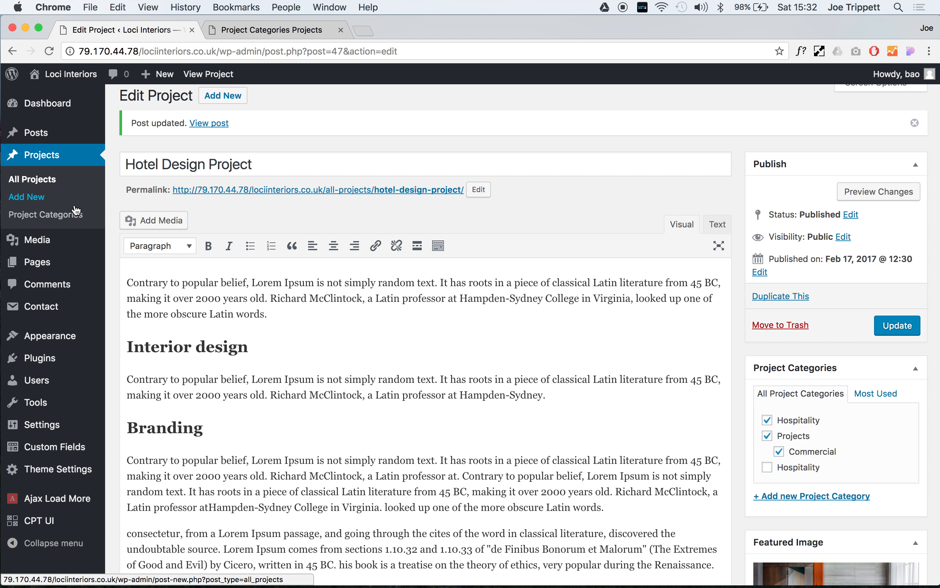
Step: In the project categories list, quick-edit the top-level Hospitality category to the name Catering and slug catering
left_click(60, 220)
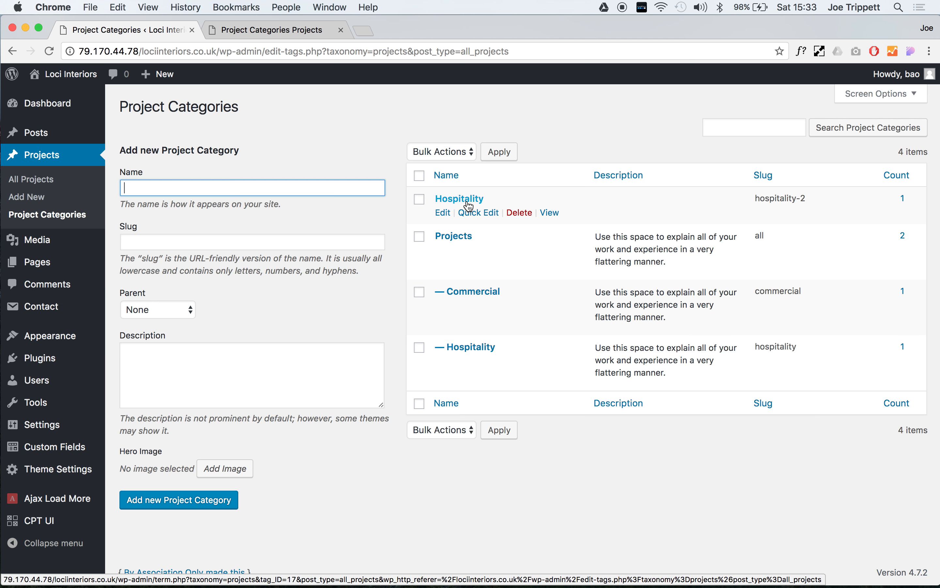
left_click(474, 213)
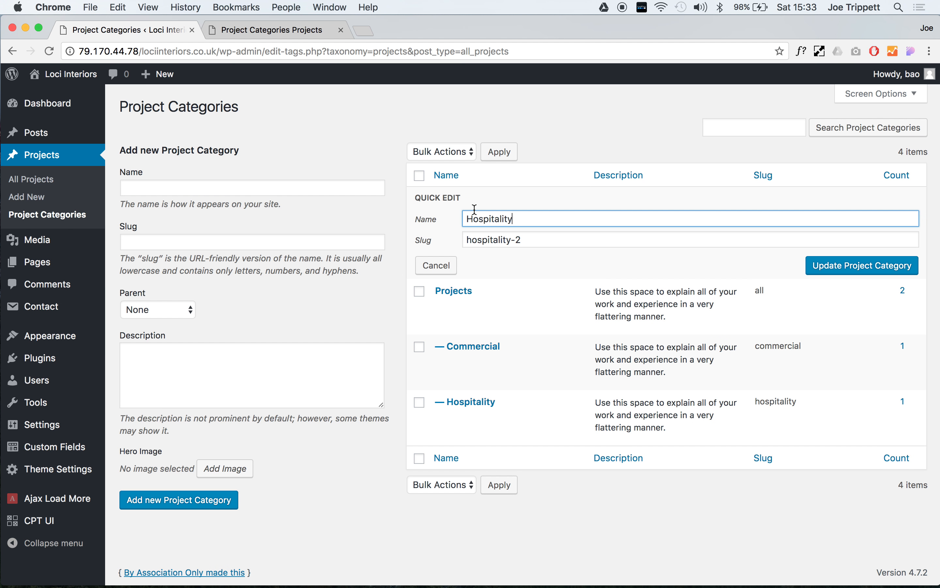
double_click(516, 216)
type("Catering")
key("Tab")
type("c")
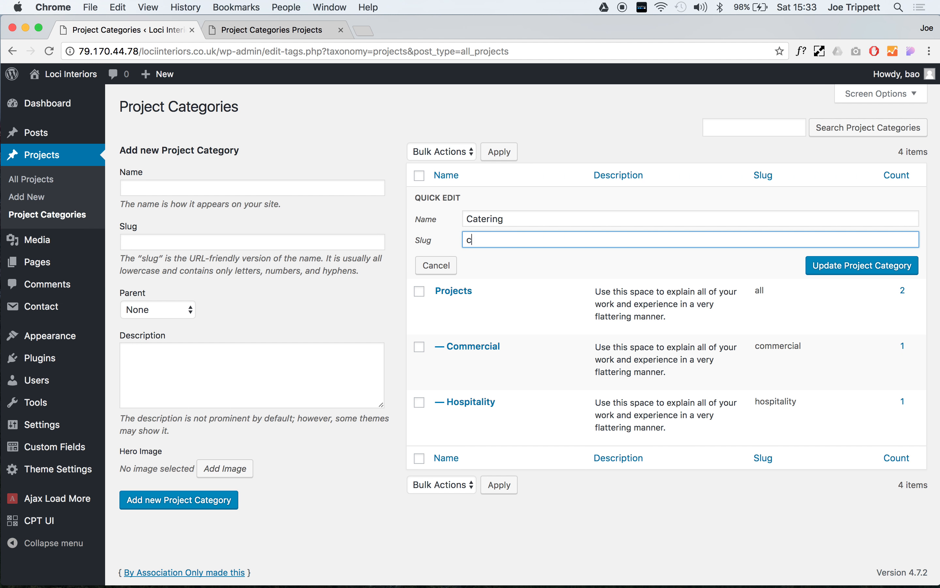
type("atering")
left_click(821, 274)
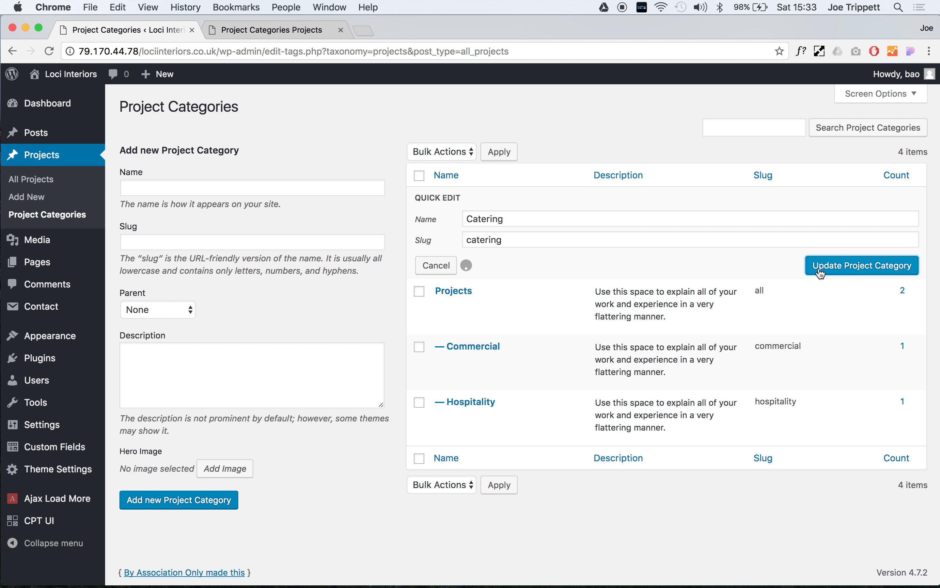